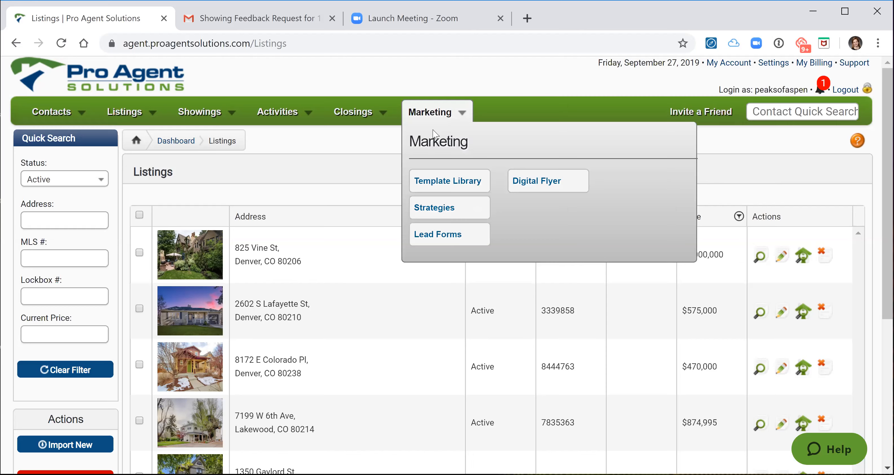
{"action": "mouse_move", "coordinate": [135, 122]}
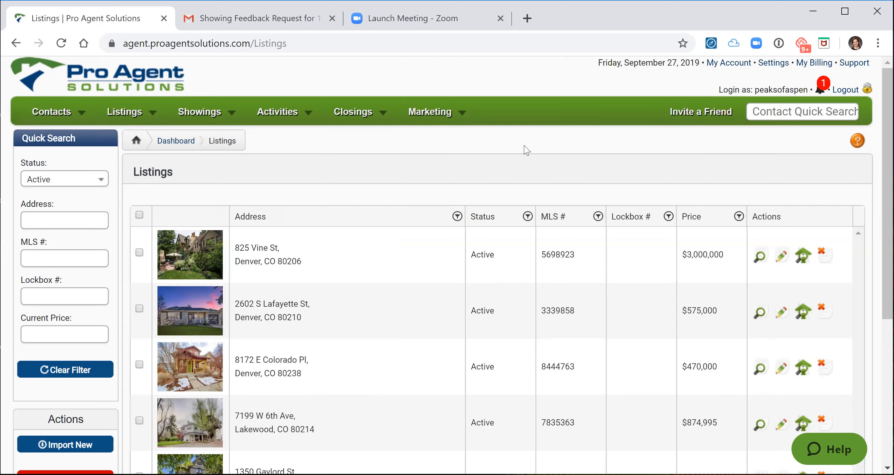
{"action": "mouse_move", "coordinate": [217, 114]}
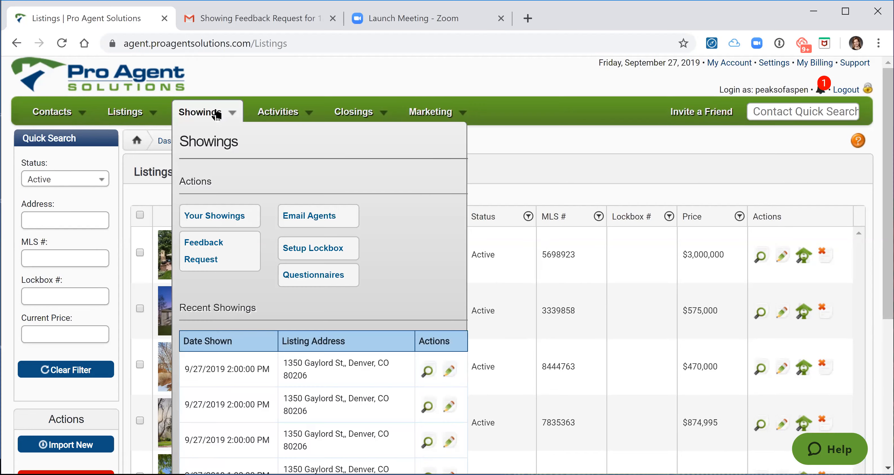
{"action": "left_click", "coordinate": [200, 247]}
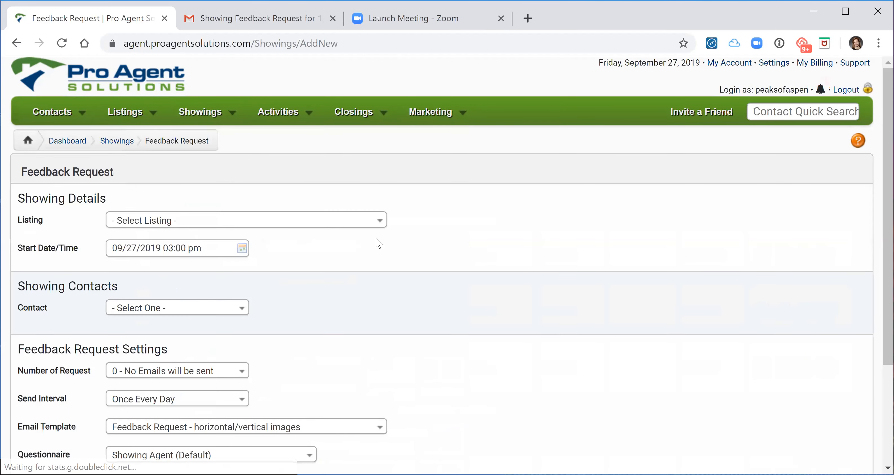
{"action": "left_click", "coordinate": [380, 220]}
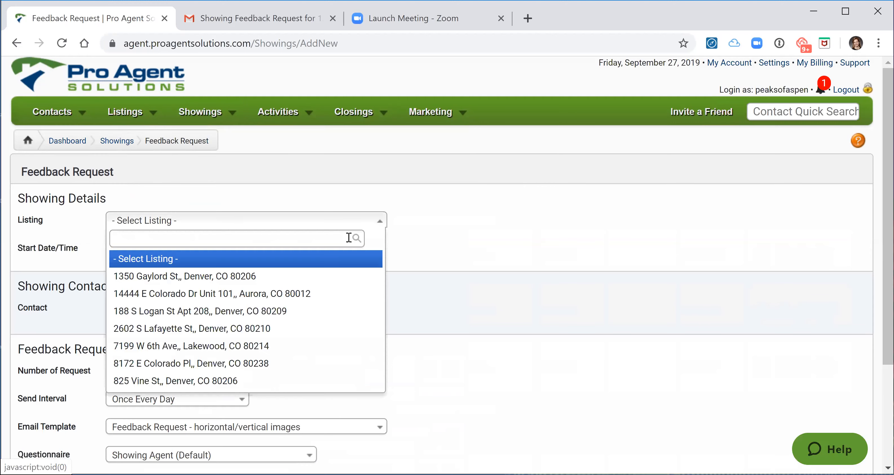
{"action": "left_click", "coordinate": [271, 276]}
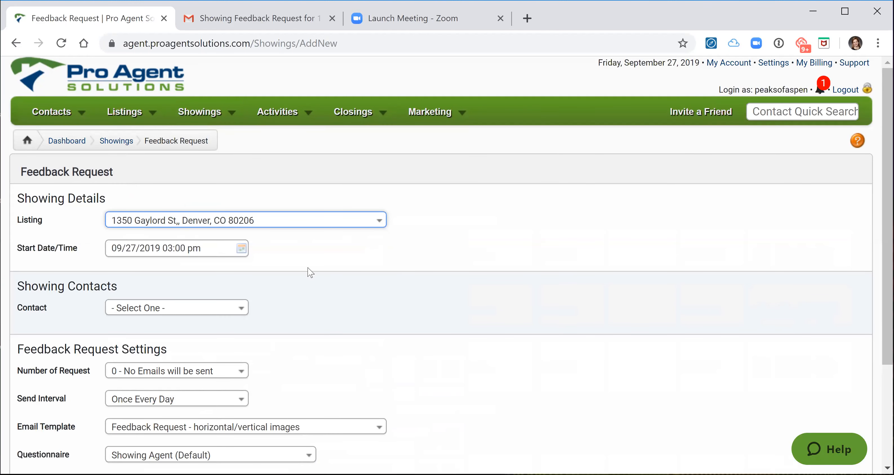
Open the form to add a new contact for the showing.
{"action": "scroll", "coordinate": [313, 259], "scroll_direction": "down", "scroll_amount": 4}
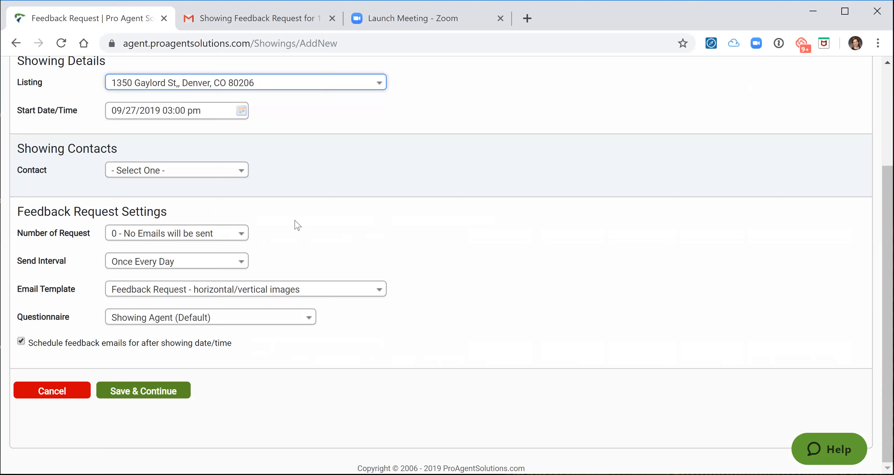
{"action": "left_click", "coordinate": [244, 177]}
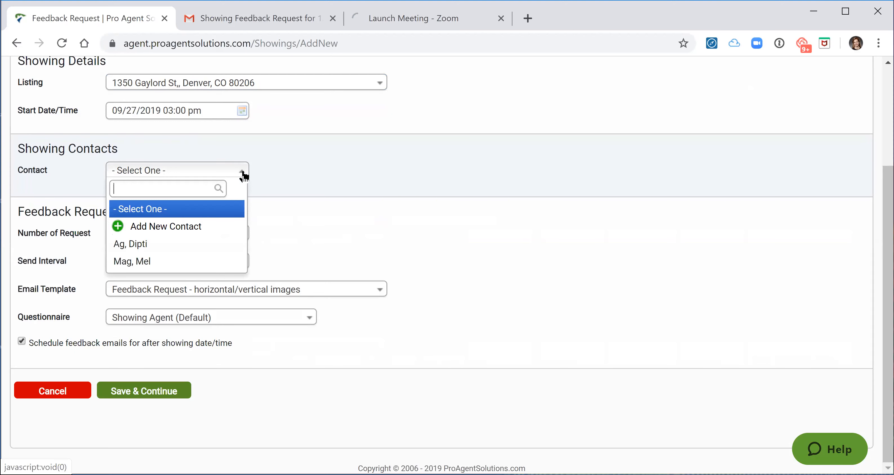
{"action": "left_click", "coordinate": [195, 229]}
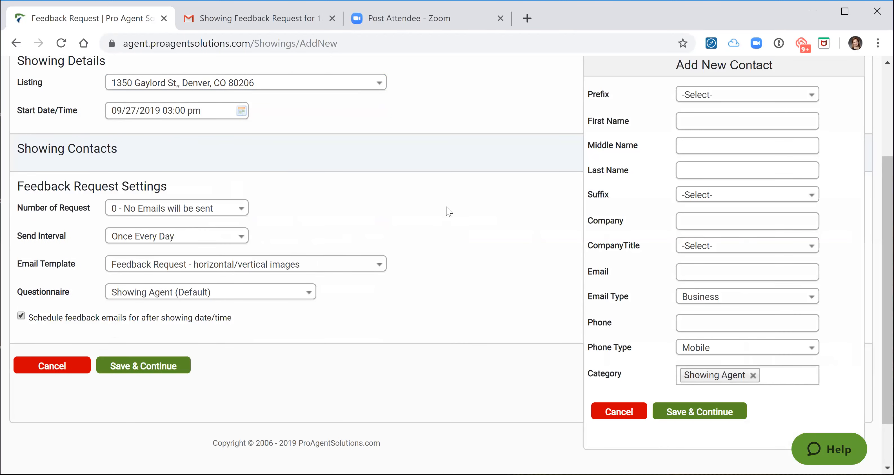
Enter the new contact's first name and last name.
{"action": "scroll", "coordinate": [448, 210], "scroll_direction": "up", "scroll_amount": 2}
{"action": "left_click", "coordinate": [707, 191]}
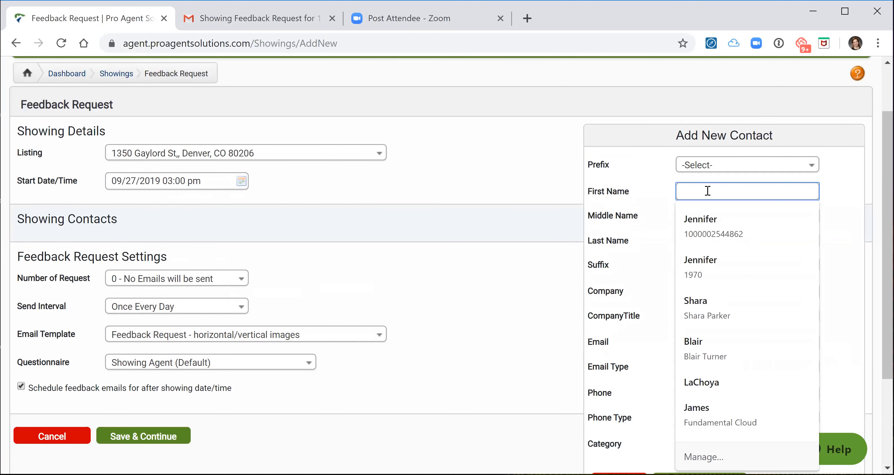
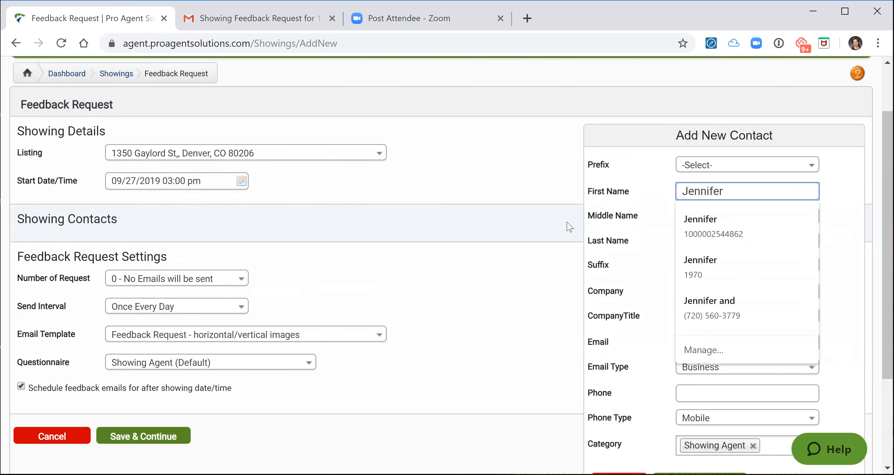
{"action": "left_click", "coordinate": [705, 238]}
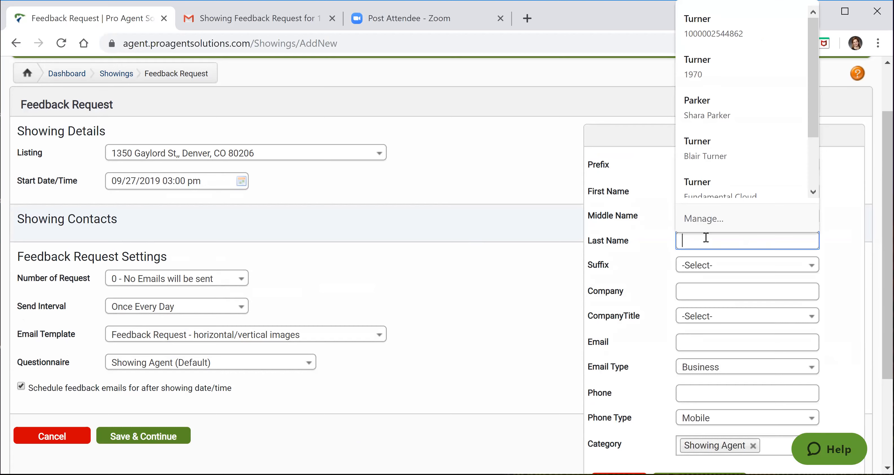
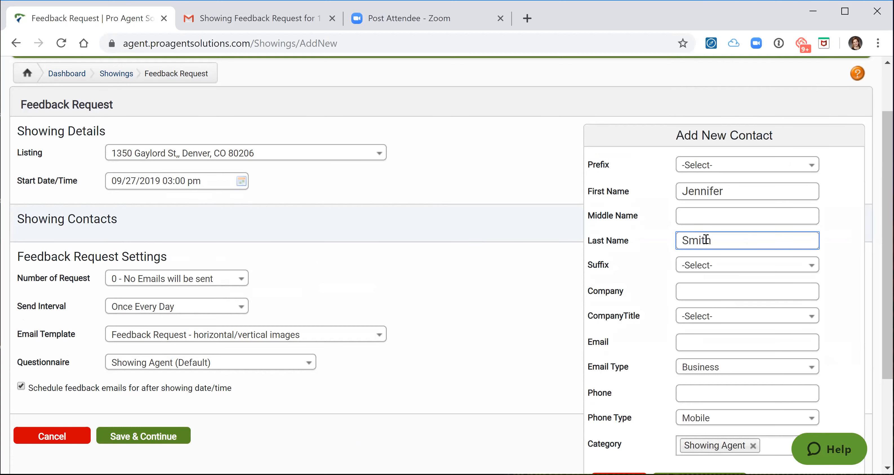
Fill in the contact's e-mail address.
{"action": "left_click", "coordinate": [695, 342]}
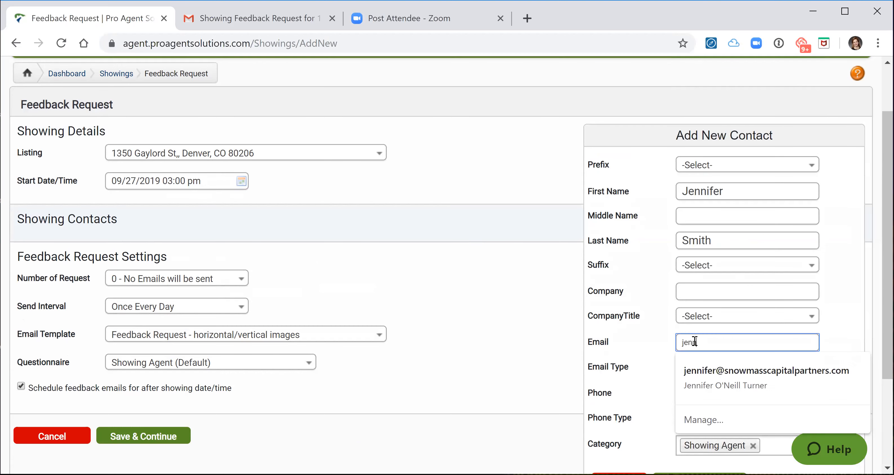
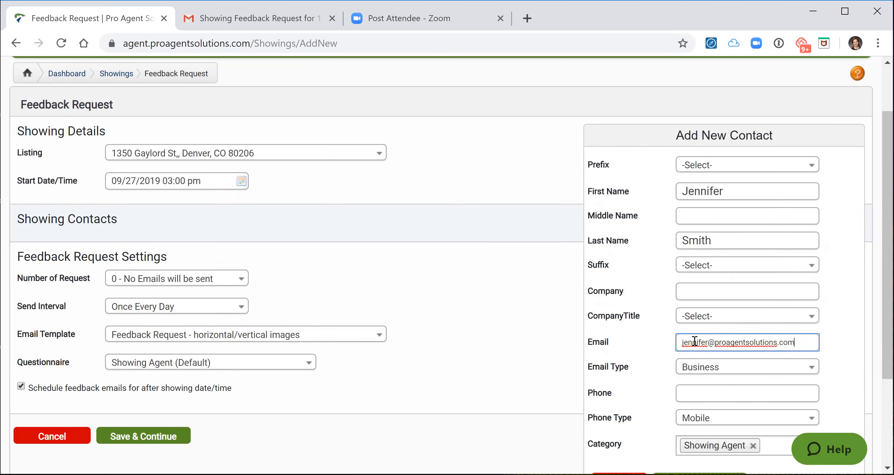
Enter the contact's phone number and save the new contact.
{"action": "left_click", "coordinate": [703, 394]}
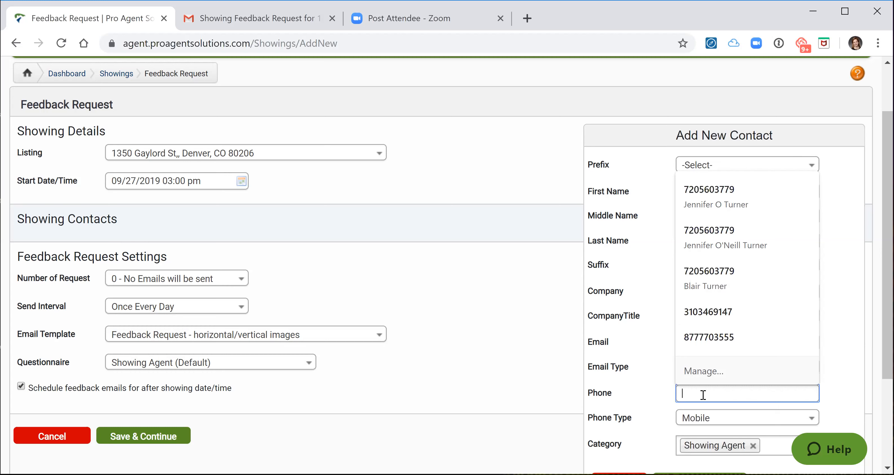
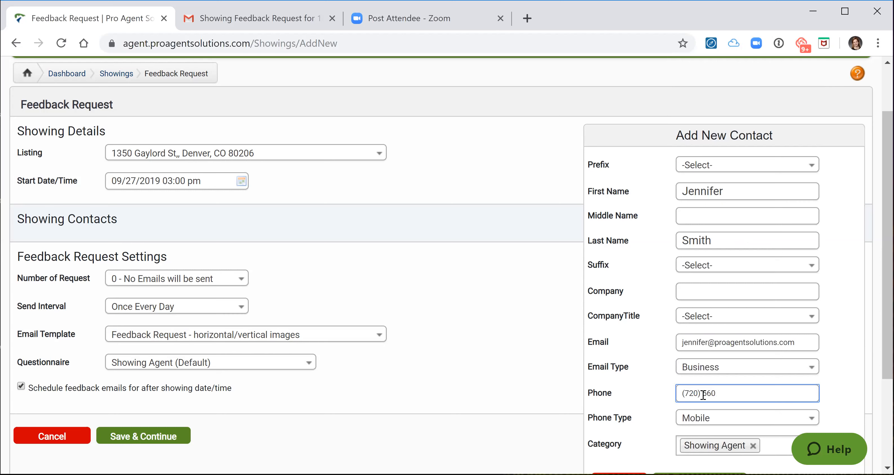
{"action": "scroll", "coordinate": [510, 374], "scroll_direction": "down", "scroll_amount": 2}
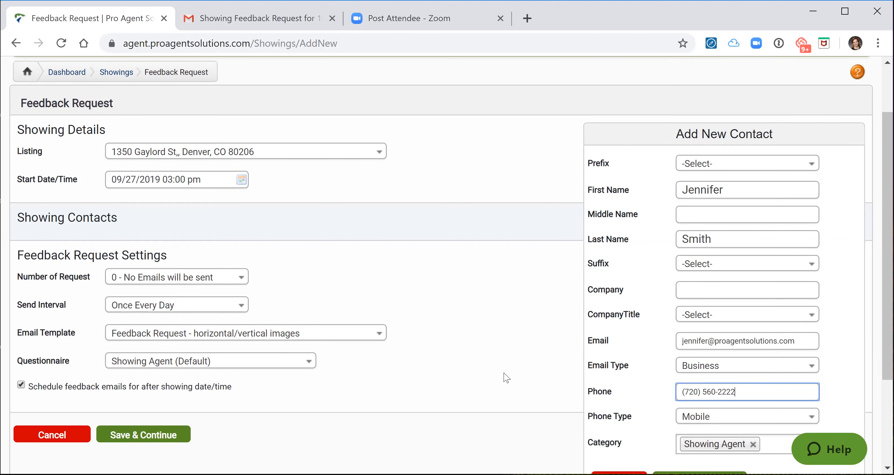
{"action": "left_click", "coordinate": [695, 413]}
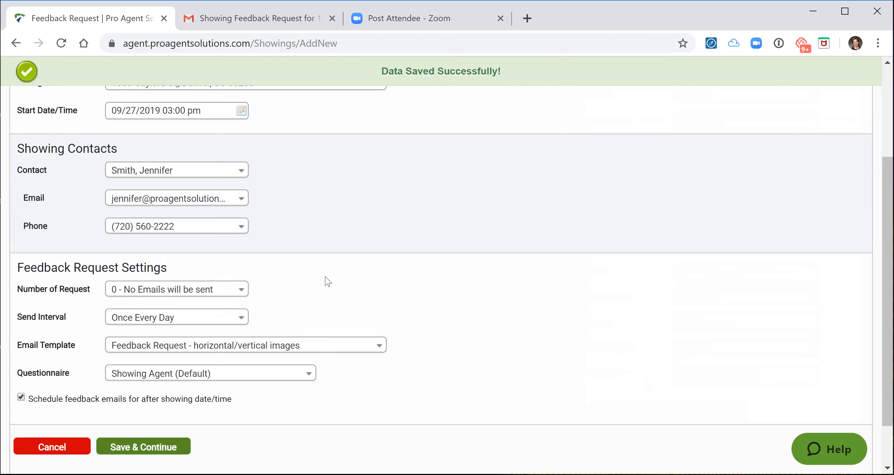
Set the number of requests to 1 - agents are busy, try harder, untick scheduling feedback emails after showing, and save.
{"action": "left_click", "coordinate": [243, 291]}
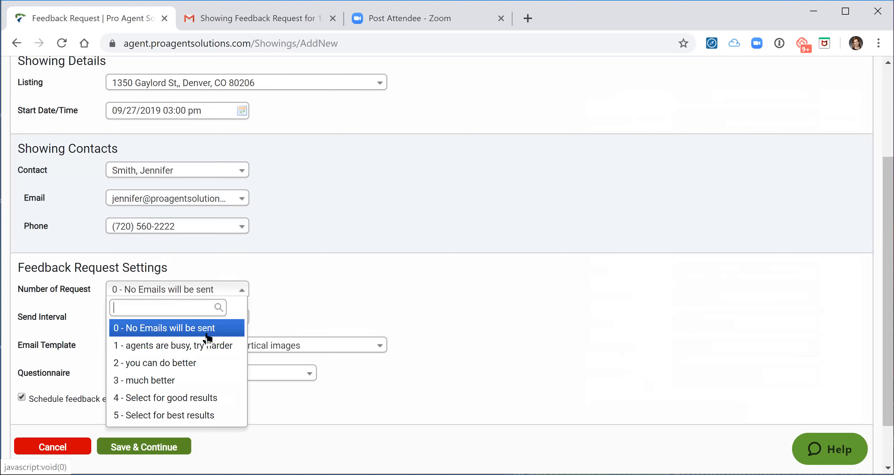
{"action": "key", "text": "Return"}
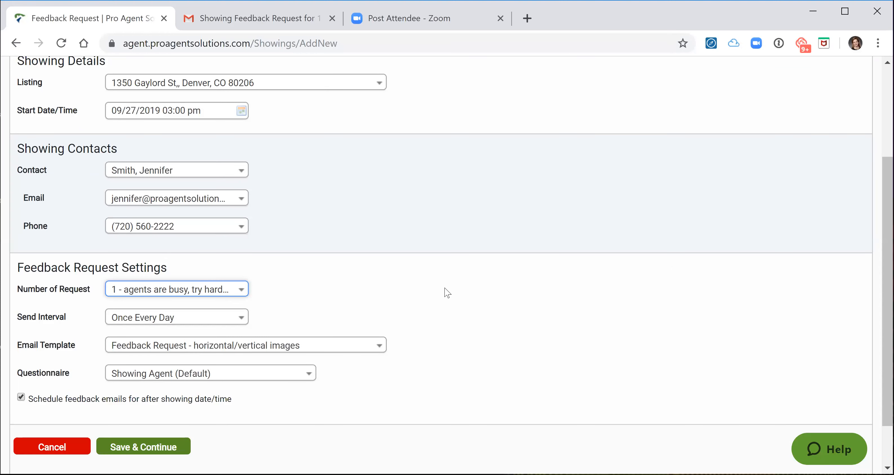
{"action": "left_click", "coordinate": [21, 398]}
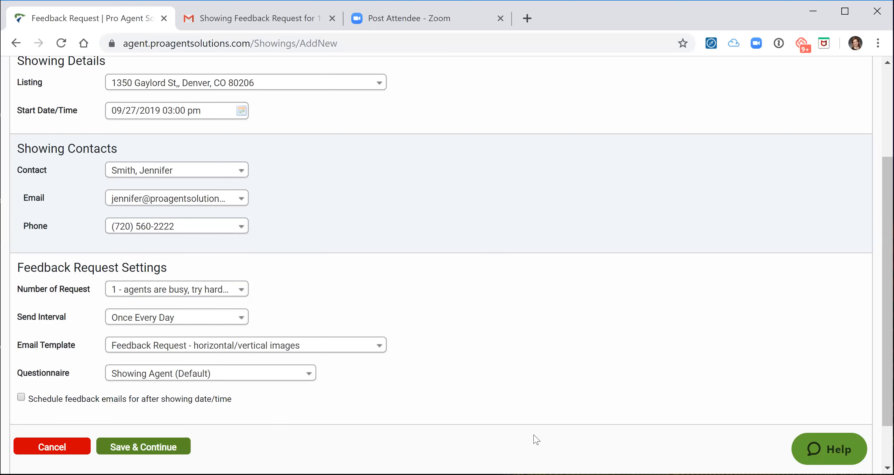
{"action": "left_click", "coordinate": [144, 447]}
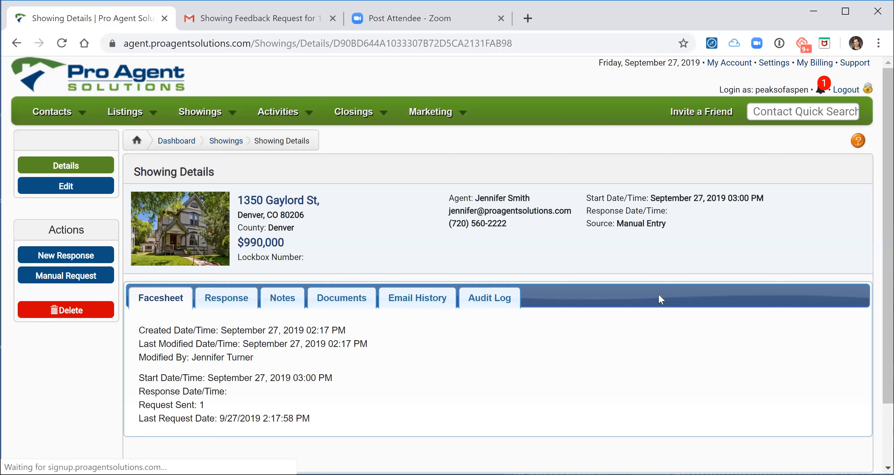
Switch to Gmail, open the survey from the showing feedback request email, and review its questions.
{"action": "left_click", "coordinate": [254, 22]}
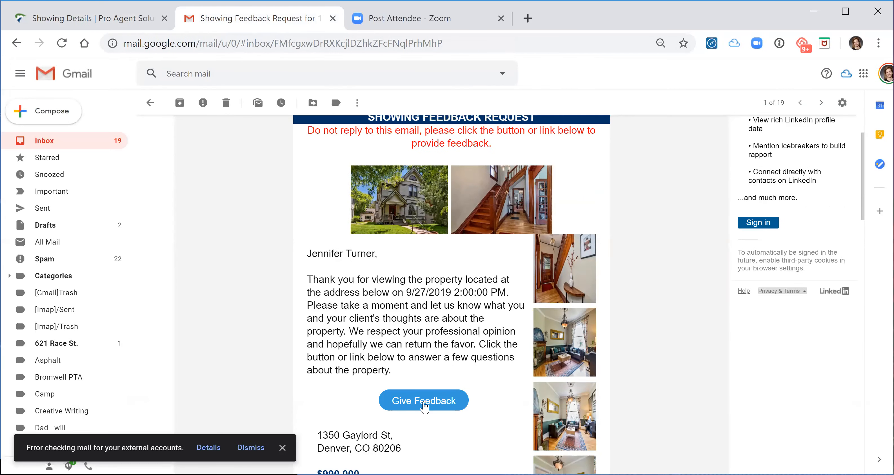
{"action": "left_click", "coordinate": [424, 402]}
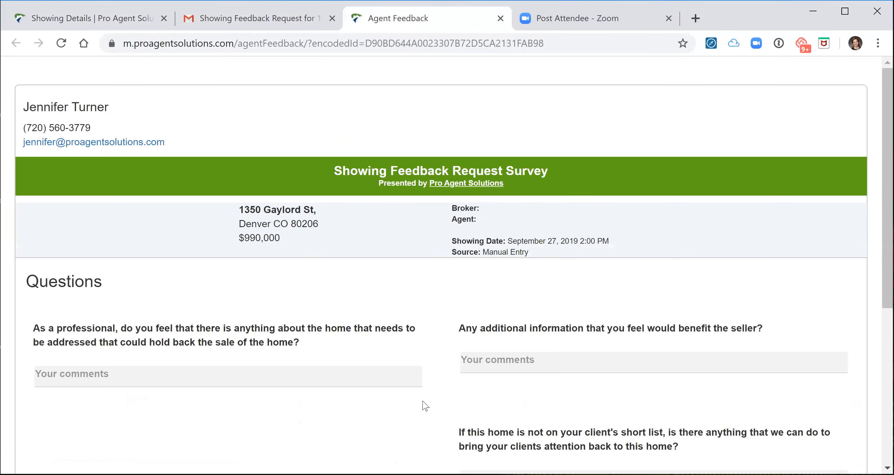
{"action": "scroll", "coordinate": [447, 307], "scroll_direction": "down", "scroll_amount": 4}
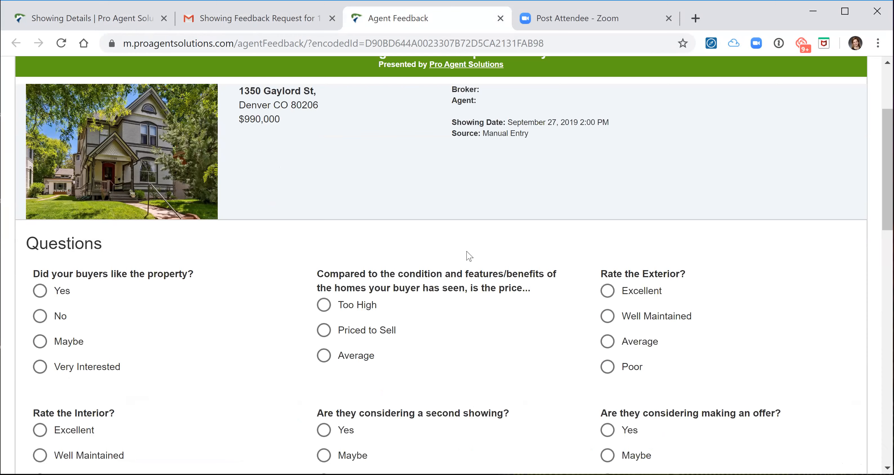
{"action": "scroll", "coordinate": [469, 256], "scroll_direction": "up", "scroll_amount": 4}
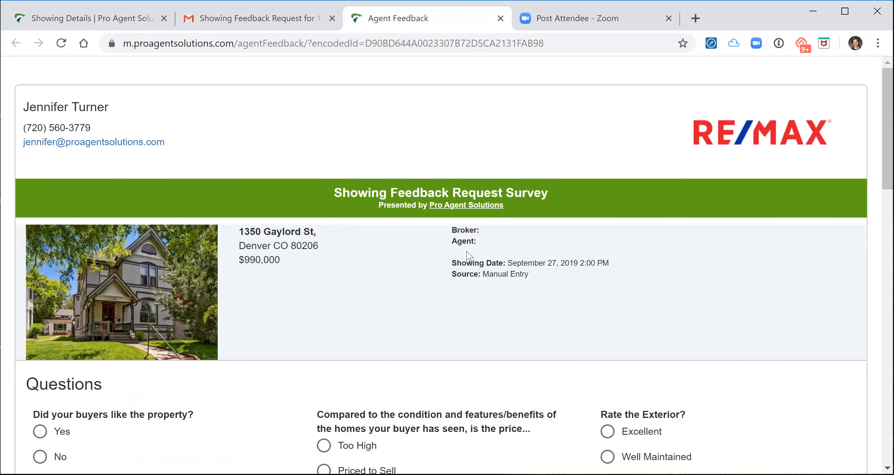
{"action": "scroll", "coordinate": [469, 256], "scroll_direction": "down", "scroll_amount": 2}
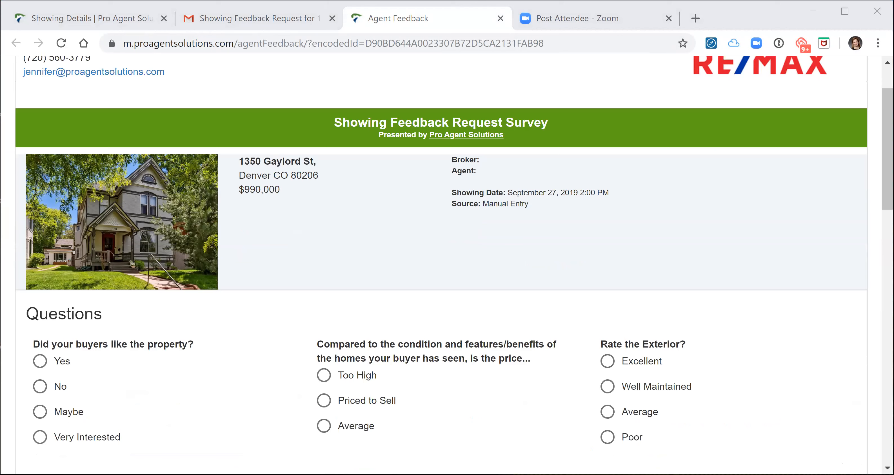
{"action": "left_click_drag", "start_coordinate": [382, 2], "coordinate": [382, 24]}
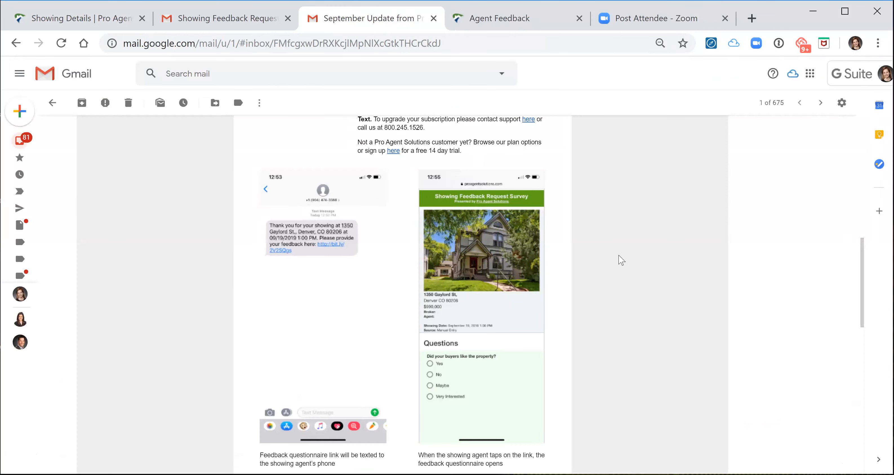